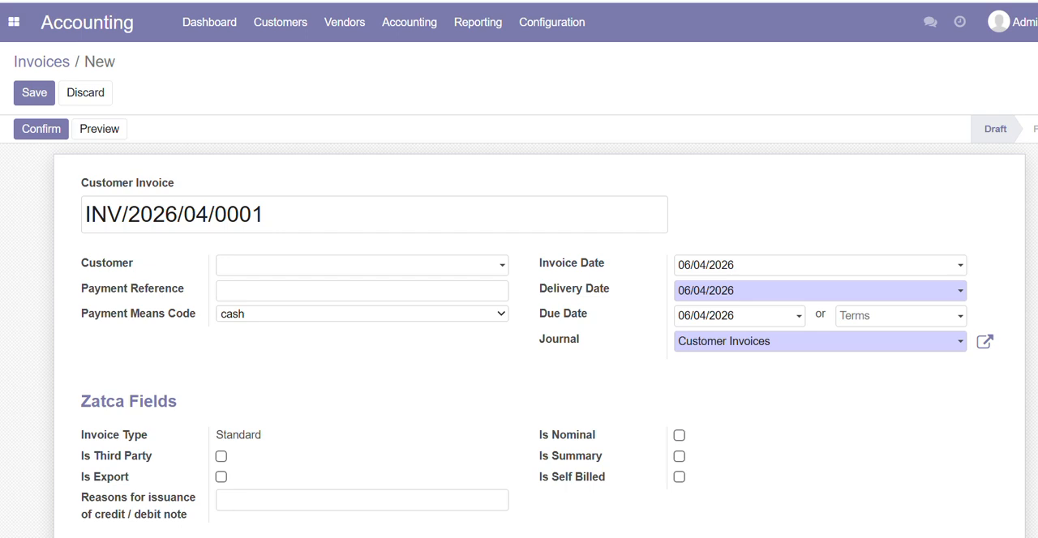
# Set the customer of the new customer invoice to Almarai Company
pyautogui.click(268, 30)
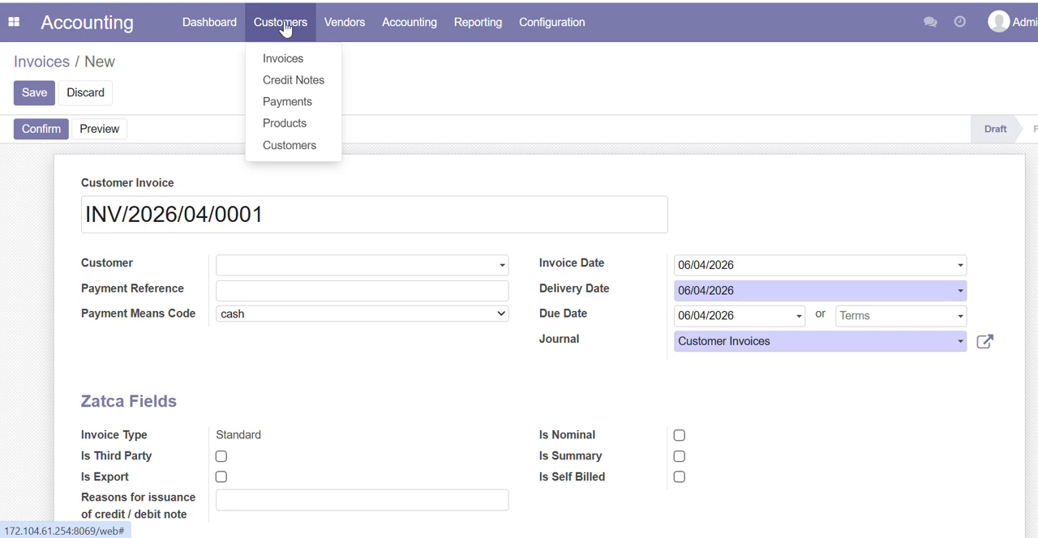
pyautogui.click(209, 75)
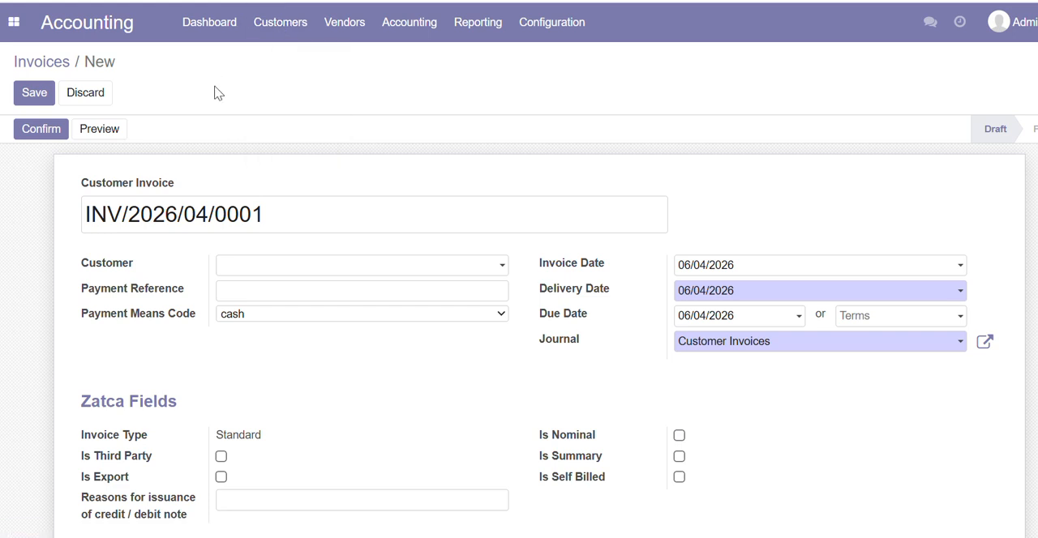
pyautogui.click(265, 269)
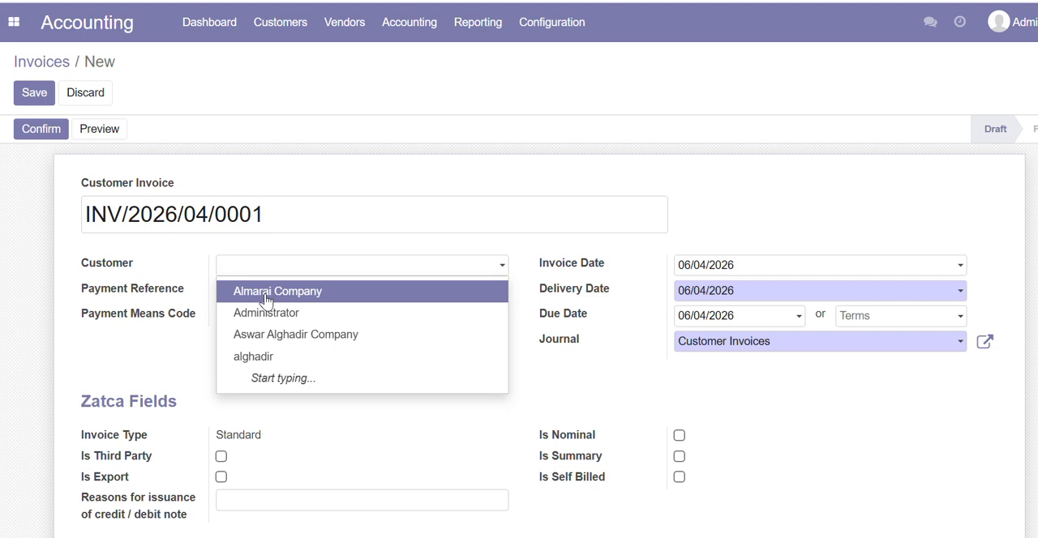
pyautogui.click(266, 293)
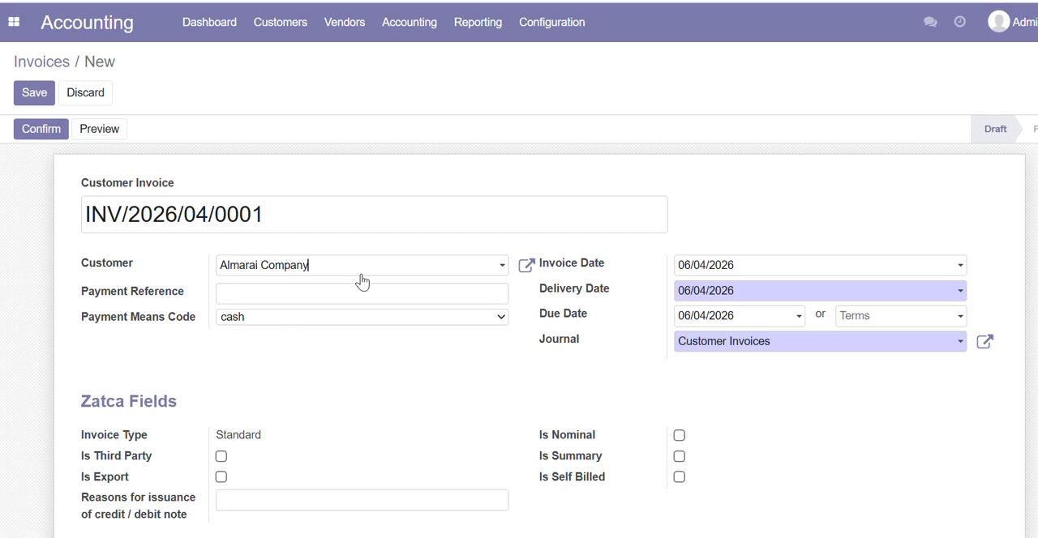
# Review the selected customer's address, tax ID and available buyer identification types, and close the partner record without changes
pyautogui.click(526, 268)
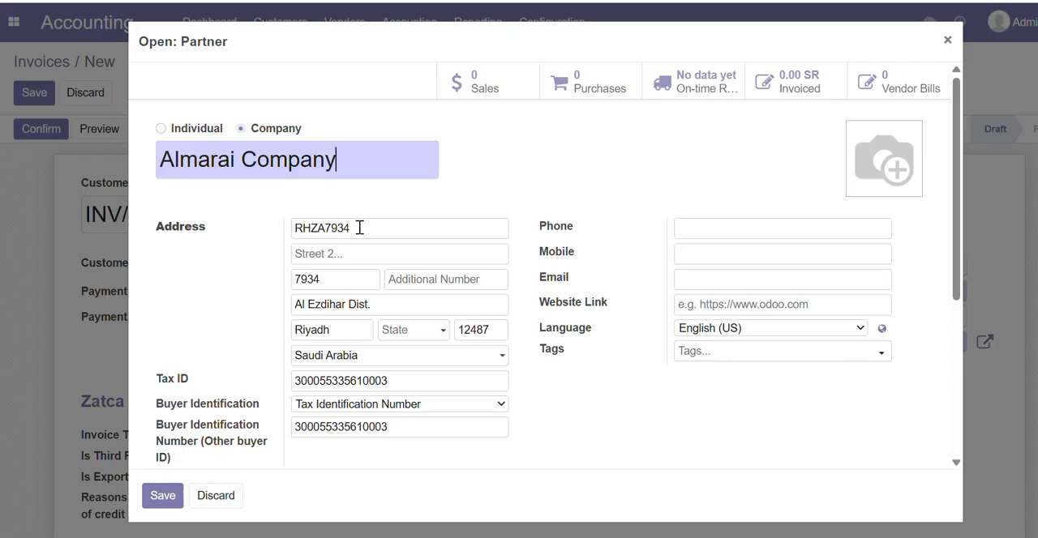
pyautogui.click(322, 282)
pyautogui.click(341, 303)
pyautogui.click(467, 325)
pyautogui.click(349, 406)
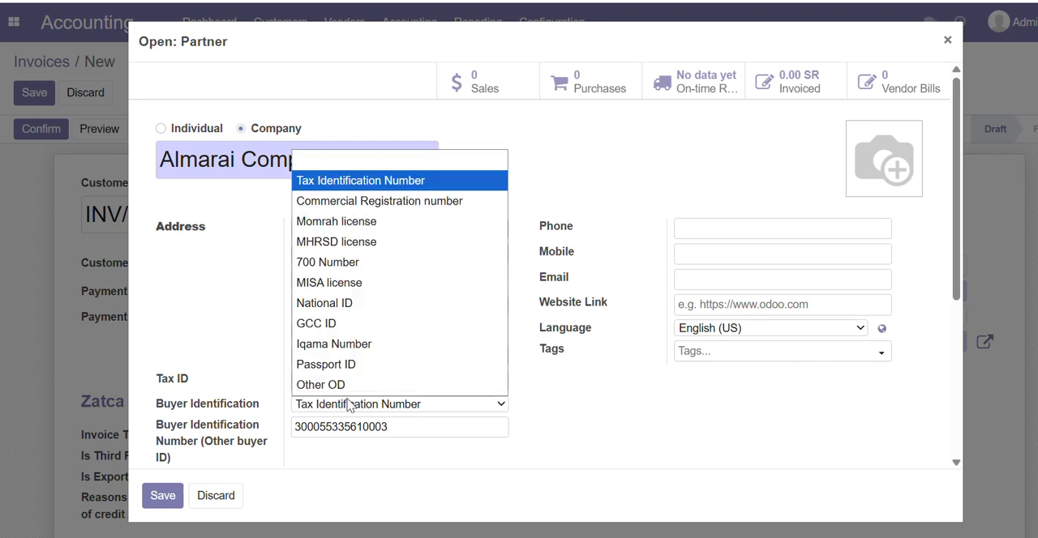
pyautogui.click(234, 285)
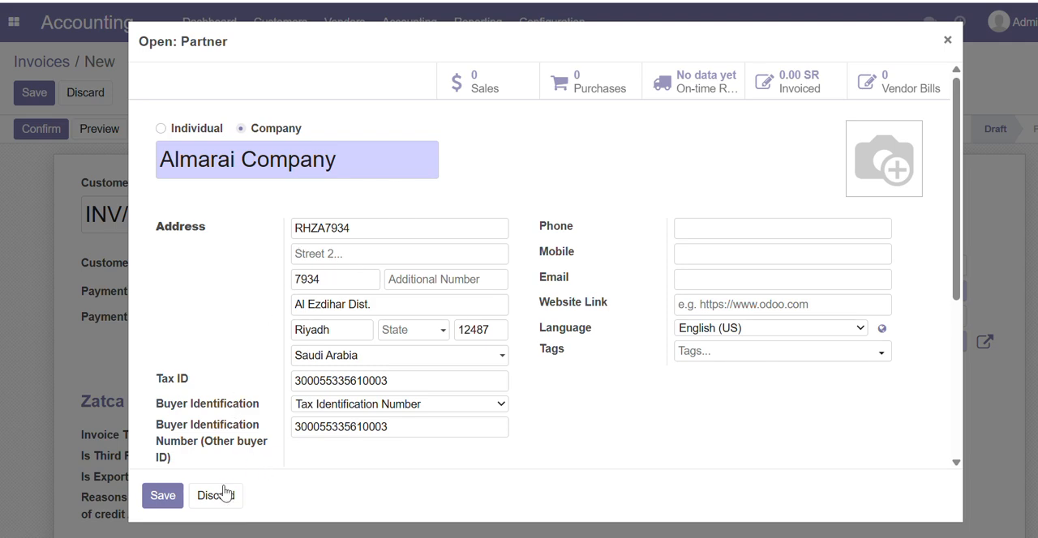
pyautogui.click(947, 40)
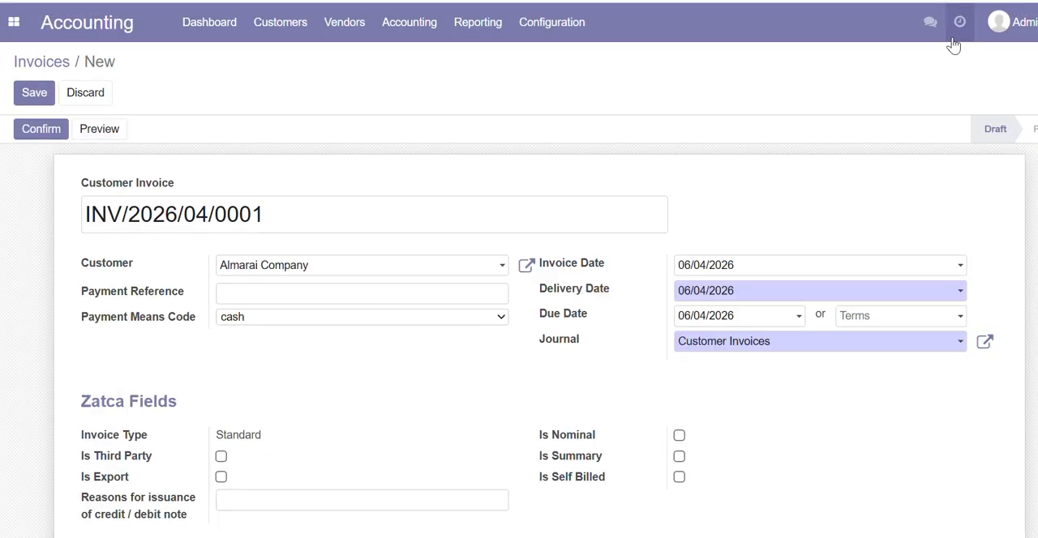
pyautogui.click(282, 33)
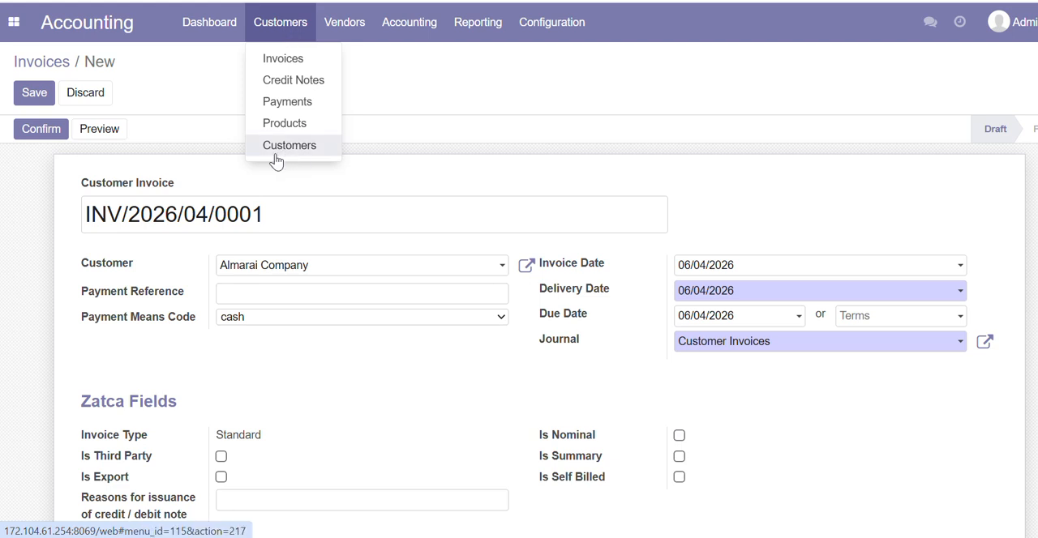
pyautogui.click(57, 280)
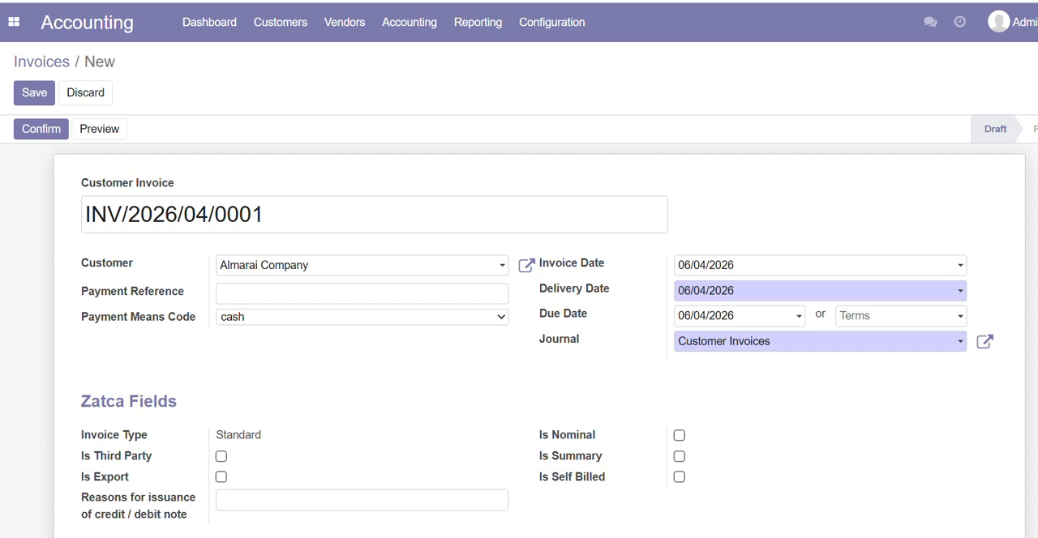
pyautogui.scroll(-2, 539, 324)
pyautogui.scroll(2, 980, 284)
# Add an invoice line with a newly created product named demo
pyautogui.scroll(-2, 979, 284)
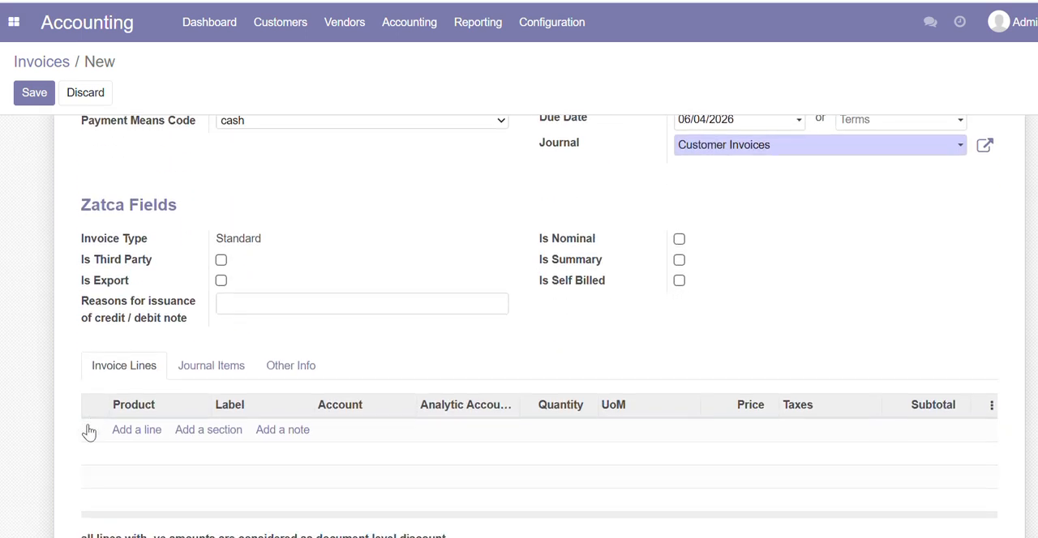
pyautogui.click(138, 430)
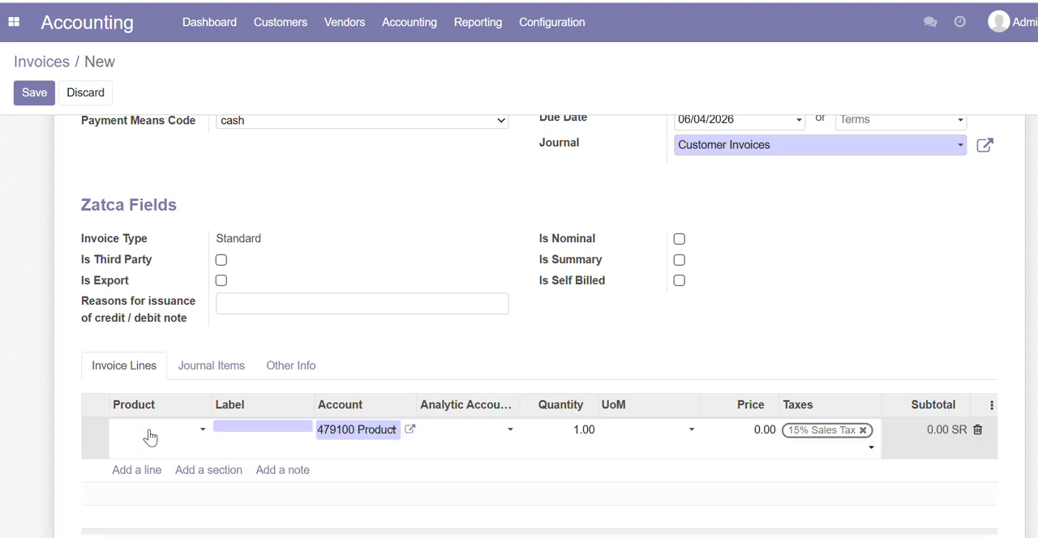
pyautogui.write('demo')
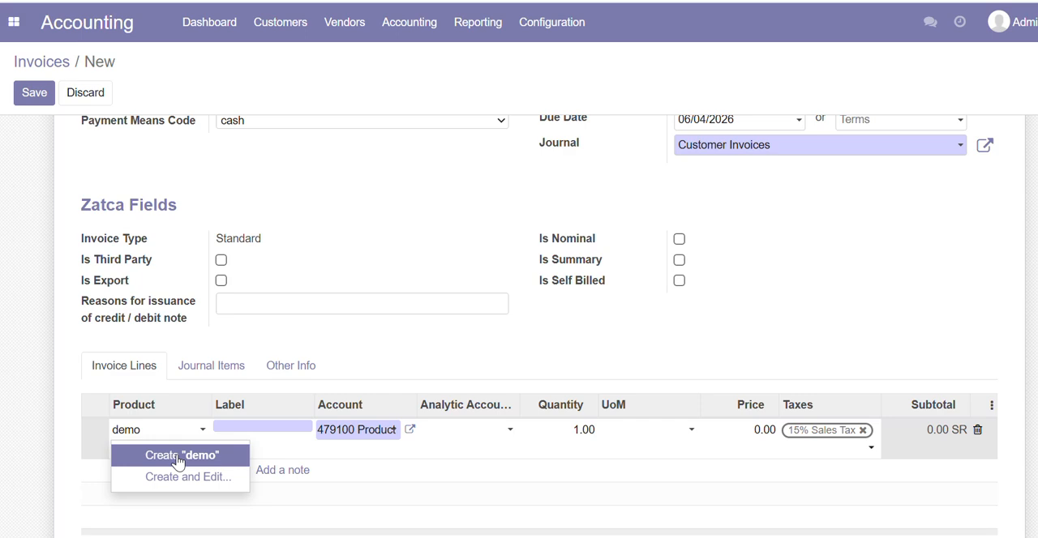
pyautogui.click(178, 459)
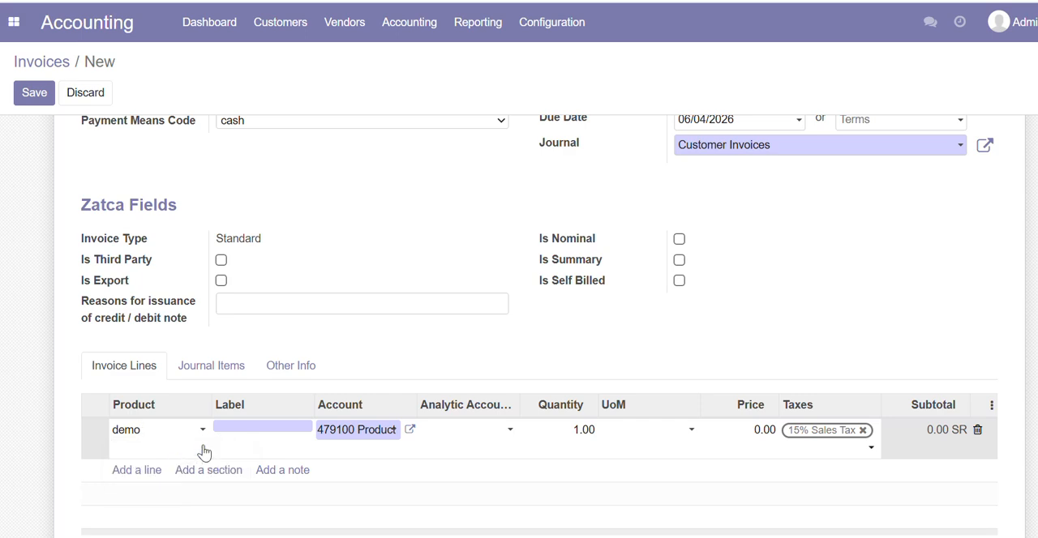
# Check the completed invoice form and save it as a draft
pyautogui.scroll(3, 767, 350)
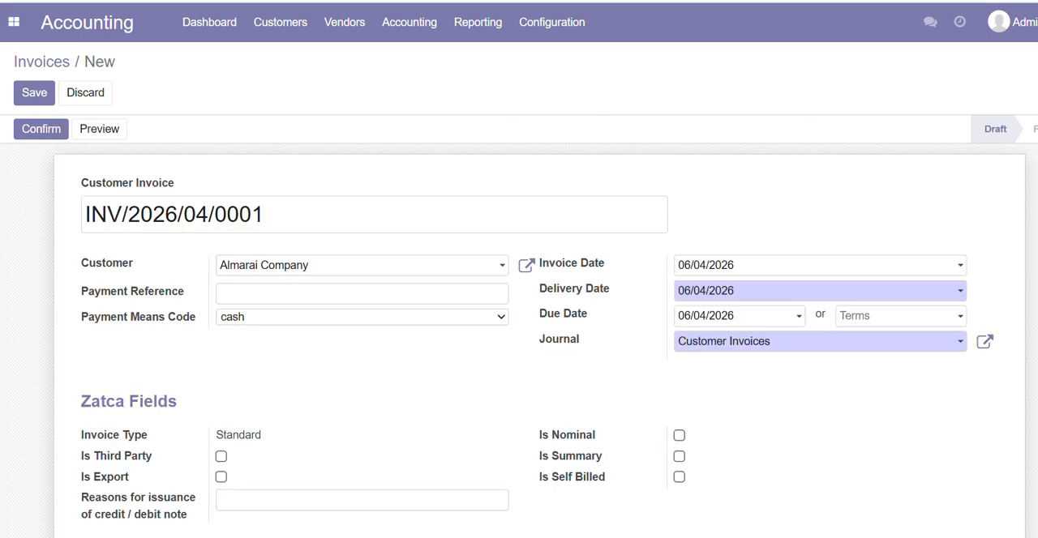
pyautogui.scroll(-3, 767, 350)
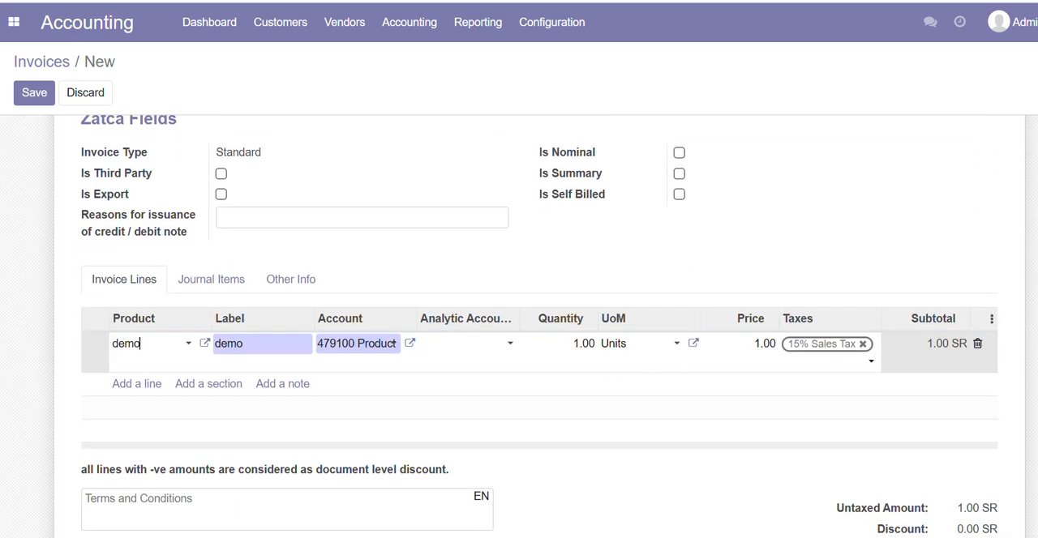
pyautogui.scroll(3, 519, 325)
pyautogui.scroll(-5, 519, 325)
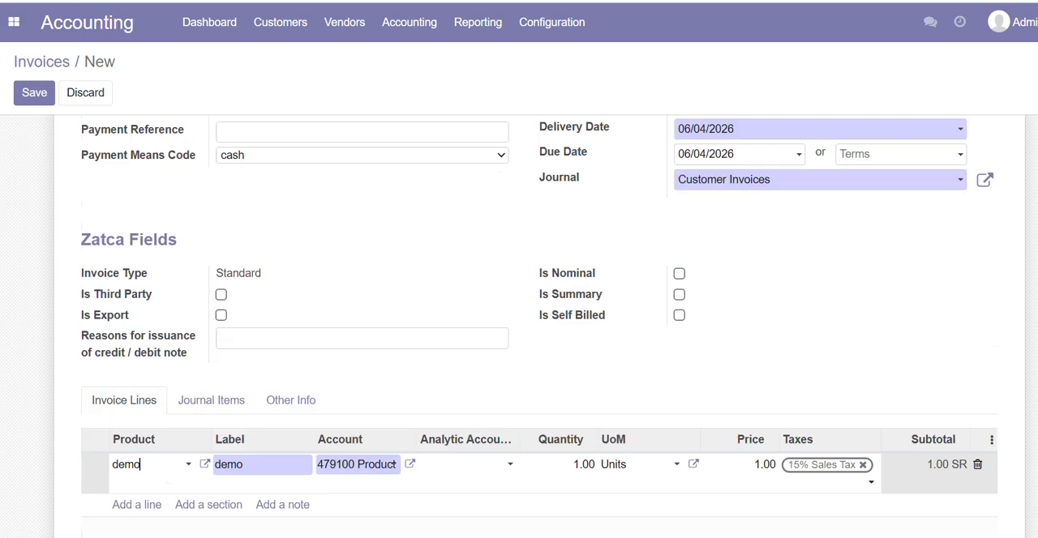
pyautogui.scroll(6, 519, 324)
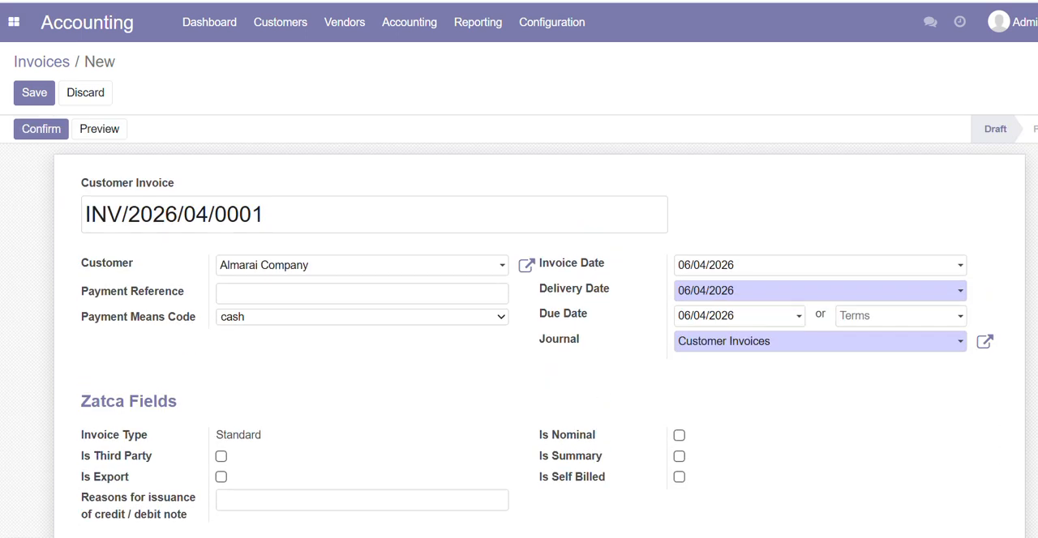
pyautogui.click(34, 96)
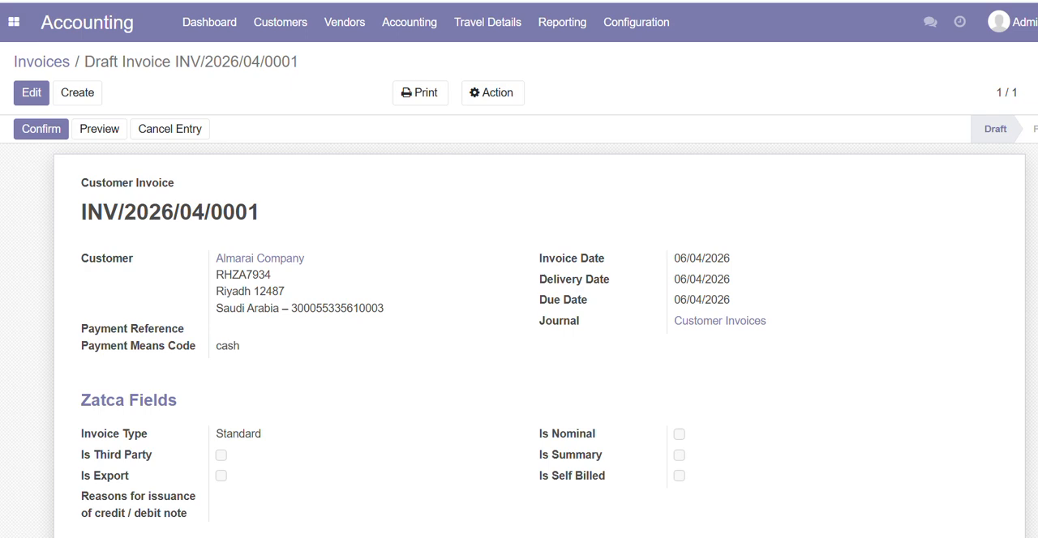
# Check the draft's invoice line and totals, and confirm the invoice
pyautogui.scroll(-5, 519, 325)
pyautogui.scroll(1, 519, 325)
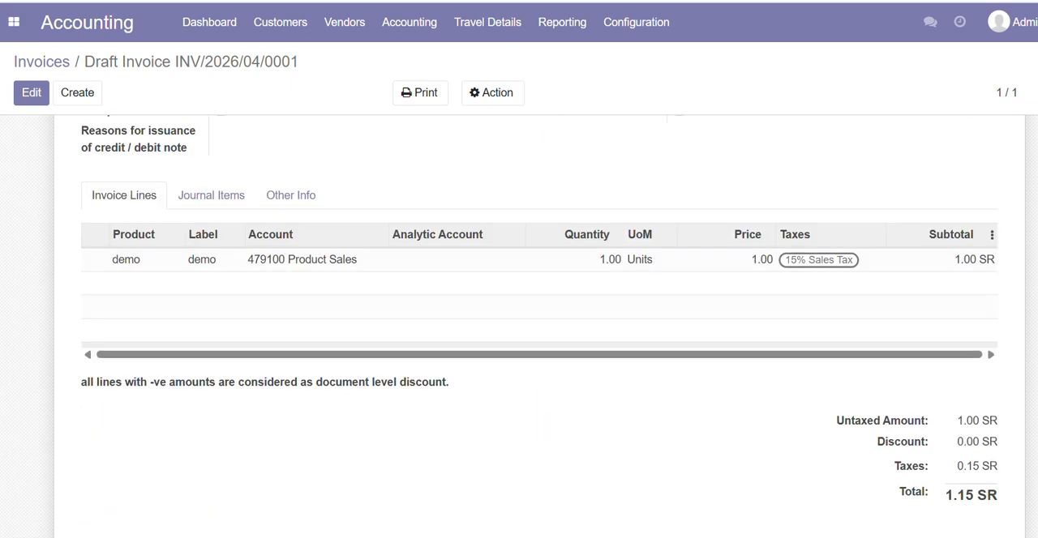
pyautogui.scroll(5, 519, 325)
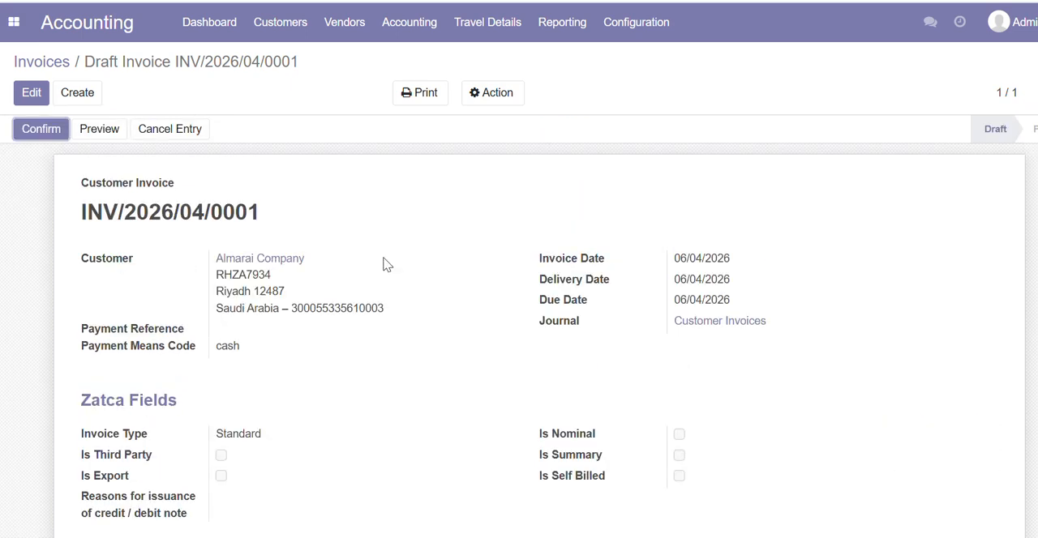
pyautogui.click(40, 129)
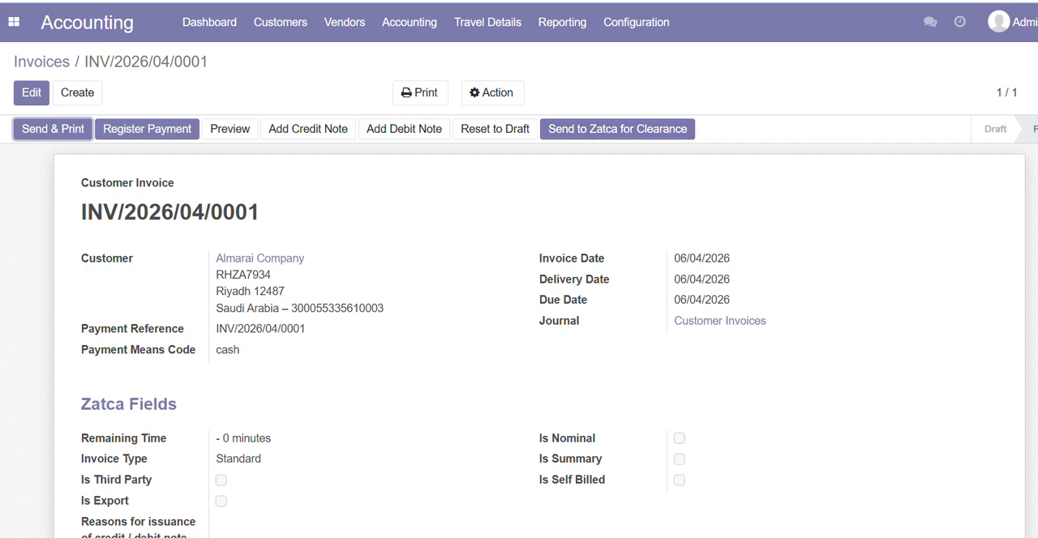
# Review the confirmed invoice's totals and the generated XML file listed under its Zatca response
pyautogui.scroll(-5, 519, 324)
pyautogui.scroll(-2, 518, 324)
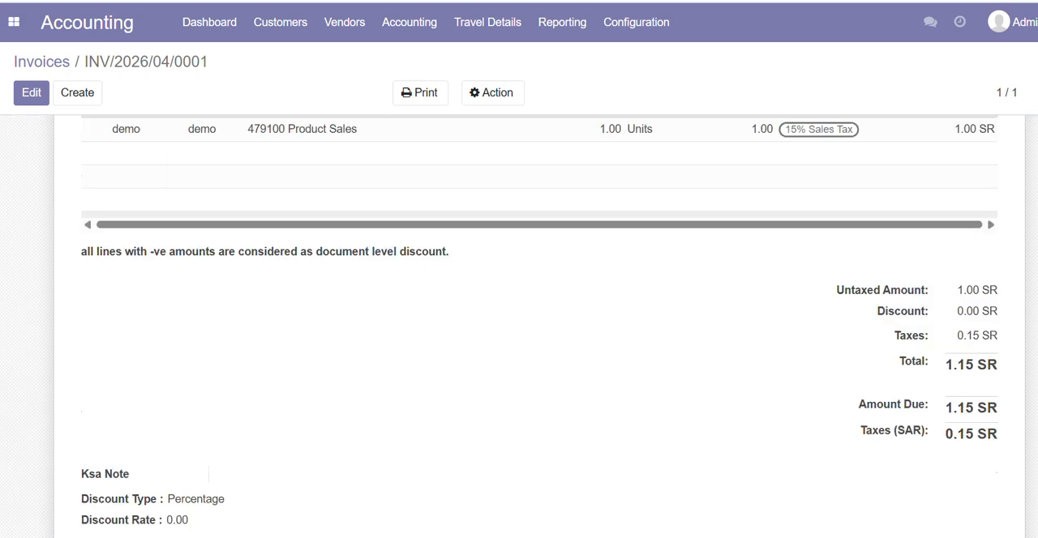
pyautogui.scroll(3, 519, 324)
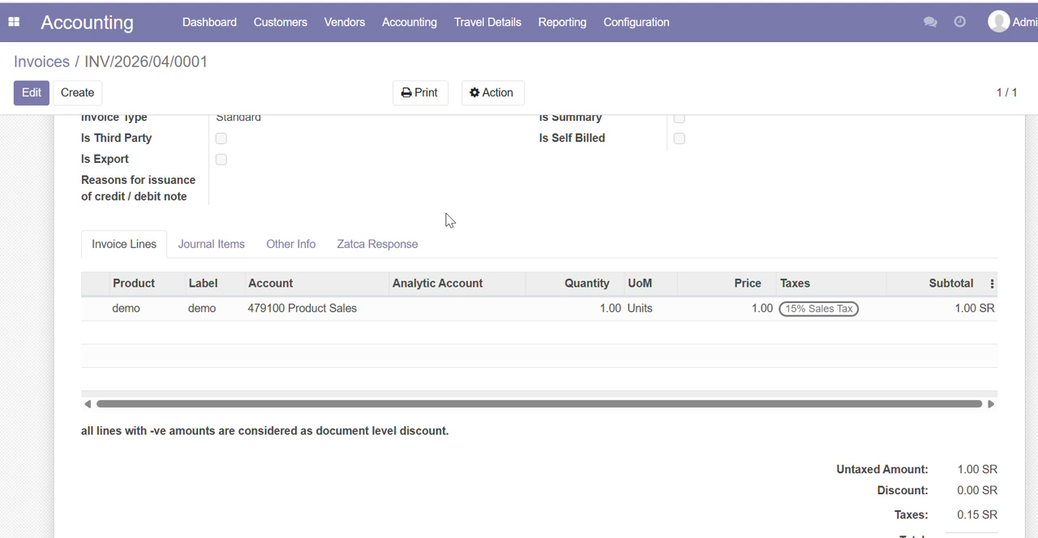
pyautogui.click(384, 245)
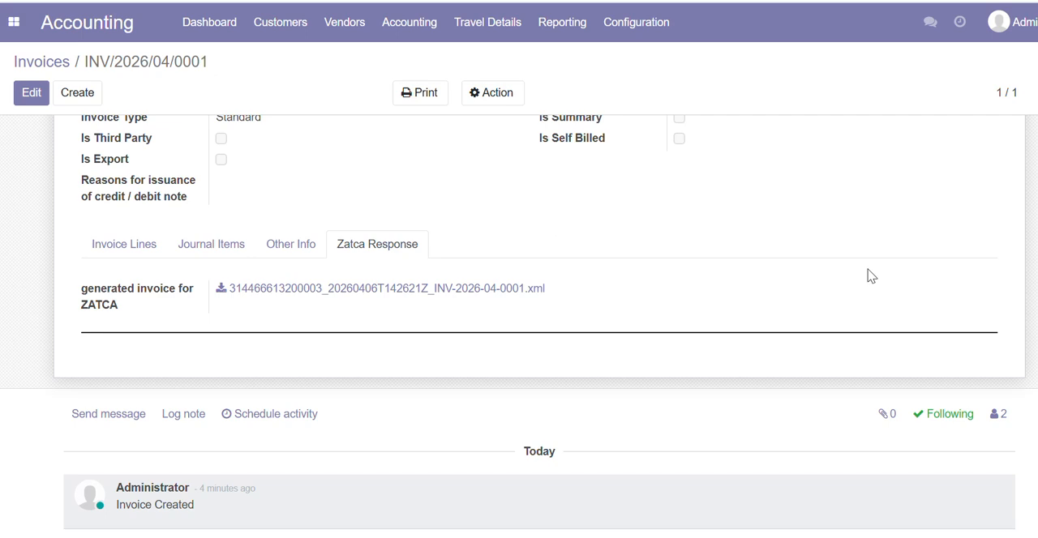
pyautogui.scroll(5, 873, 276)
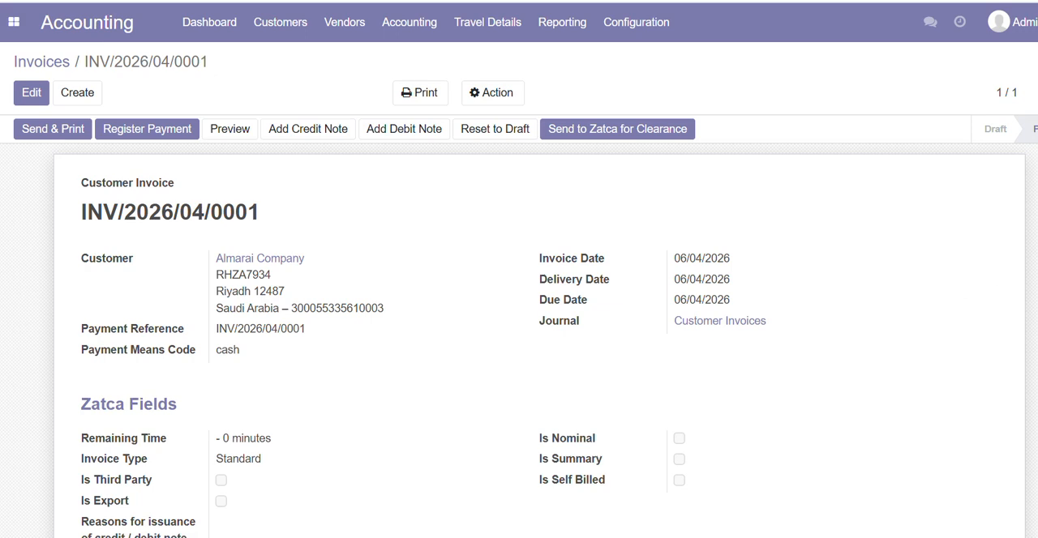
# Send the confirmed invoice to Zatca for clearance
pyautogui.scroll(-3, 519, 324)
pyautogui.scroll(1, 519, 324)
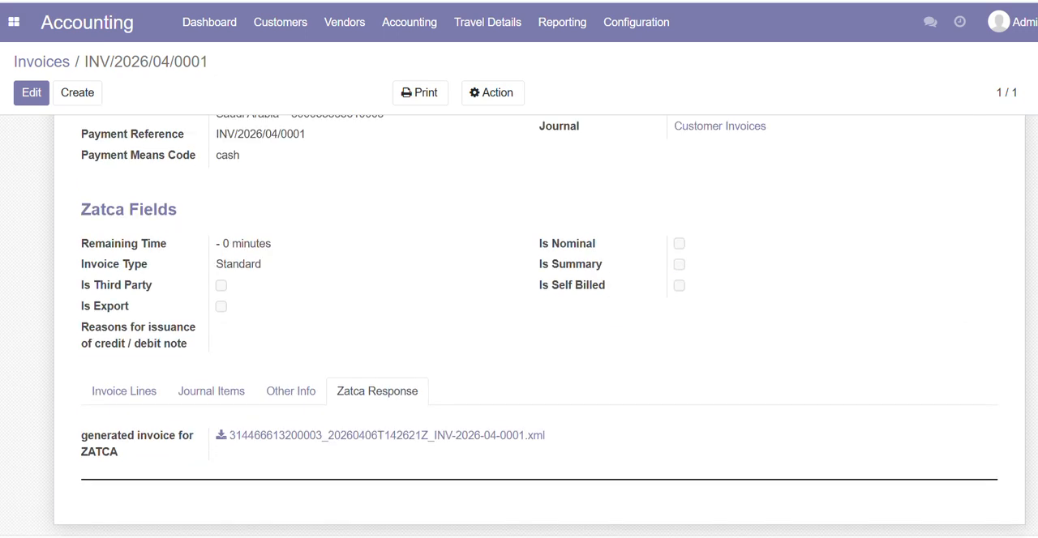
pyautogui.scroll(1, 519, 324)
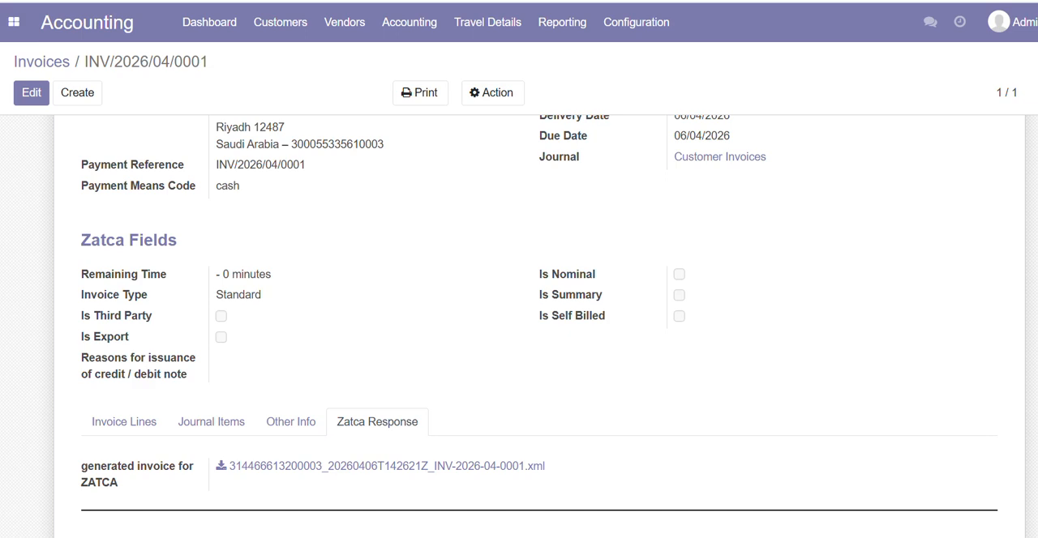
pyautogui.scroll(5, 979, 244)
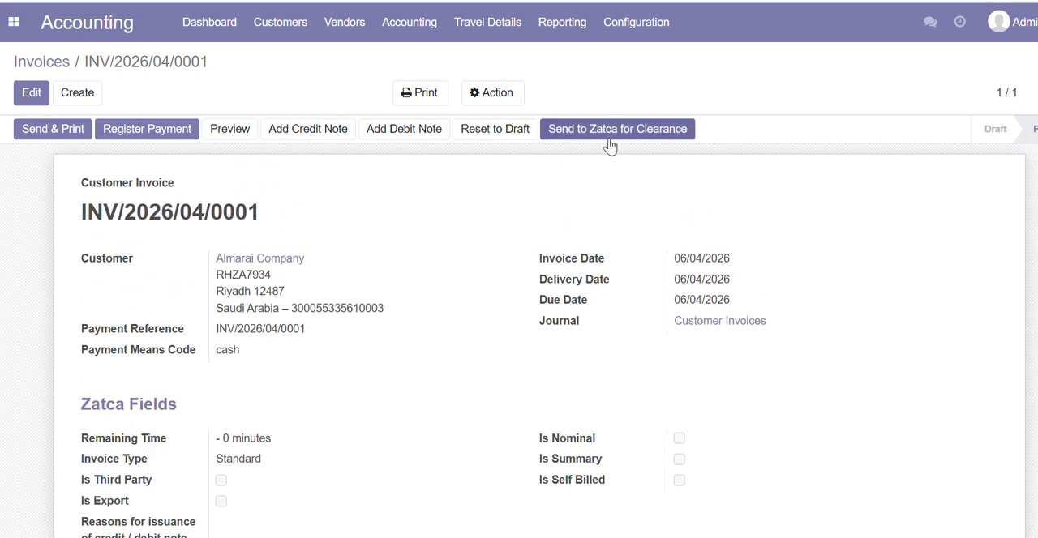
pyautogui.click(611, 139)
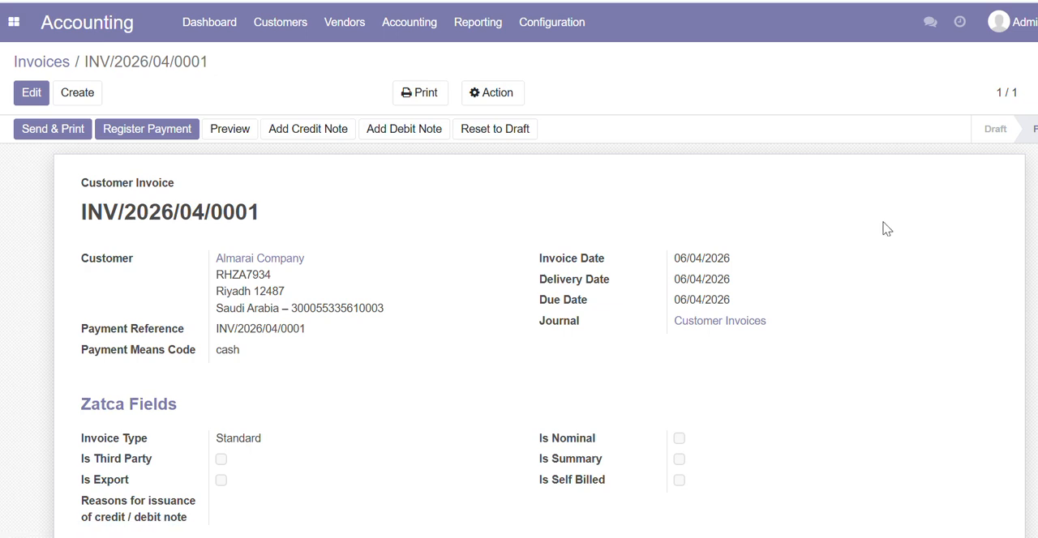
# Examine the returned Zatca response, including the validation messages, clearance status and cleared invoice file
pyautogui.scroll(-5, 1030, 313)
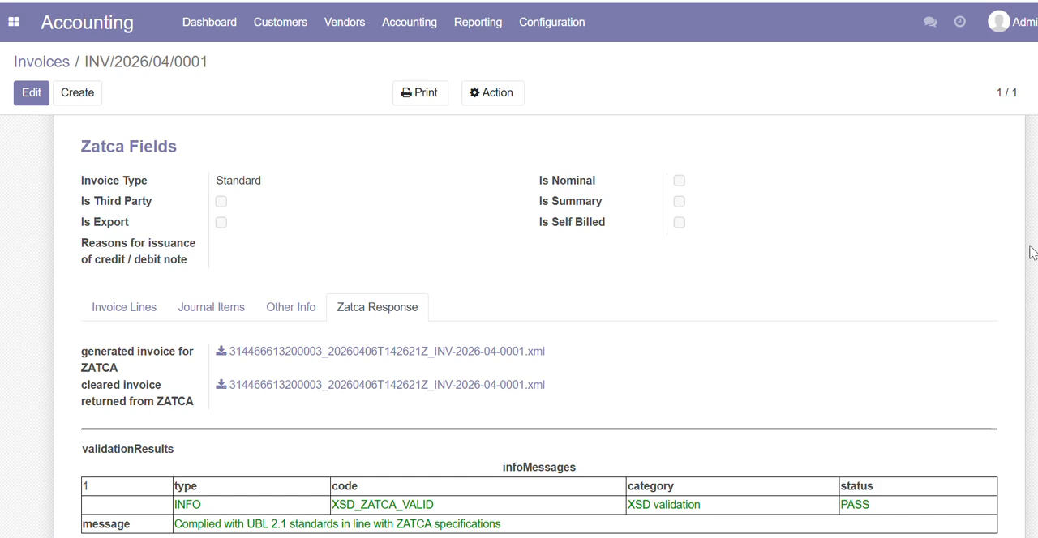
pyautogui.scroll(-4, 519, 324)
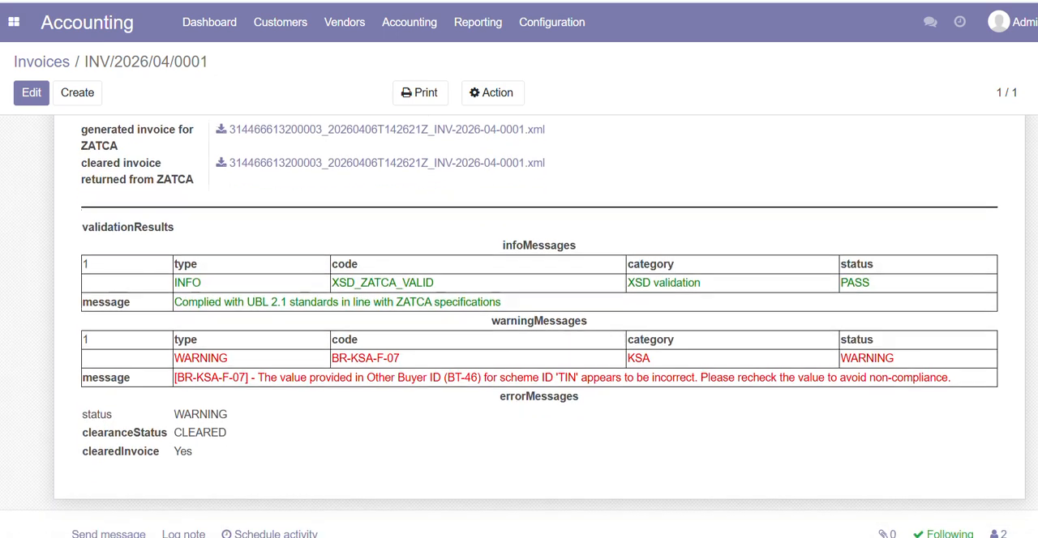
pyautogui.doubleClick(847, 276)
pyautogui.click(165, 436)
pyautogui.moveTo(166, 436); pyautogui.dragTo(211, 450)
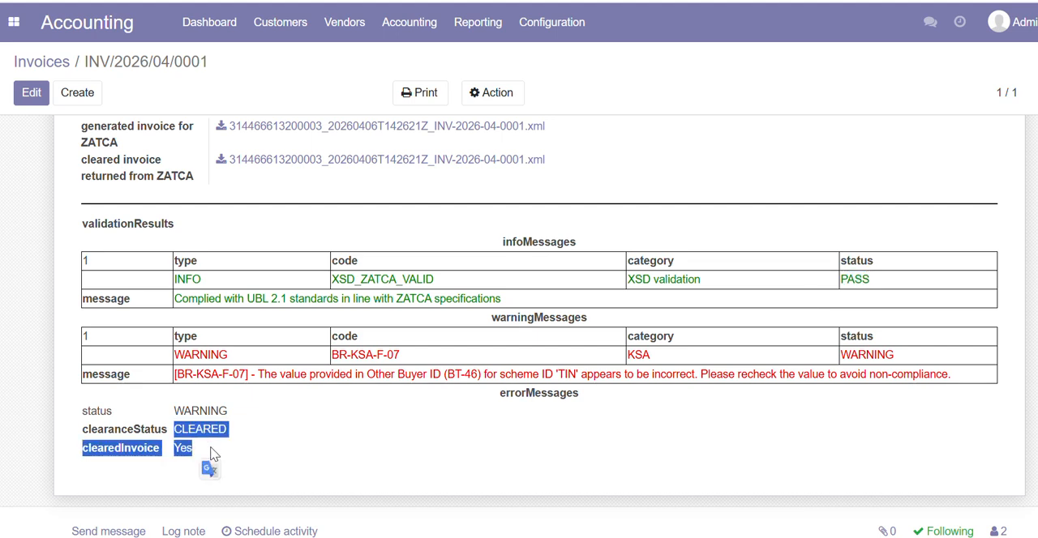
pyautogui.click(211, 448)
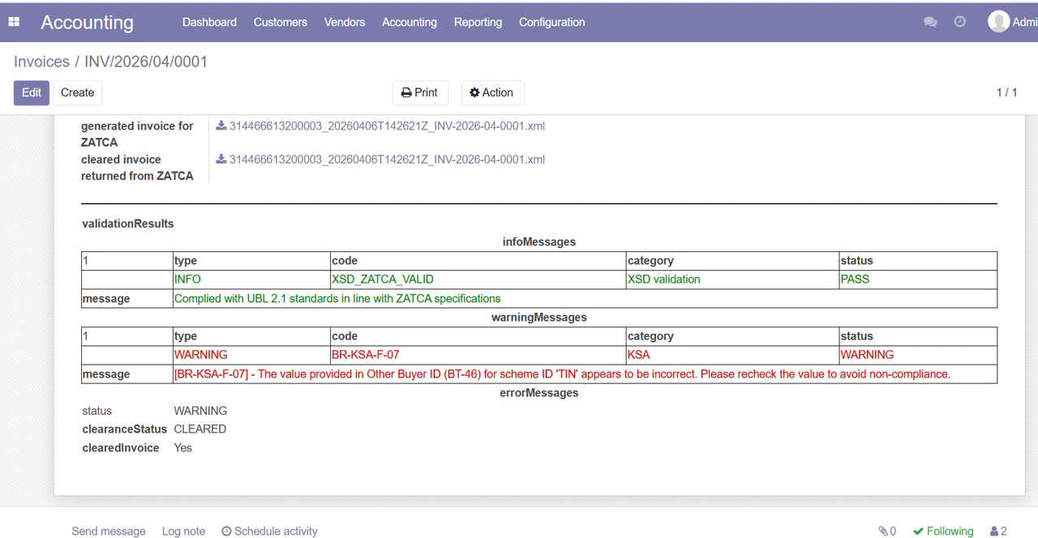
pyautogui.scroll(10, 519, 324)
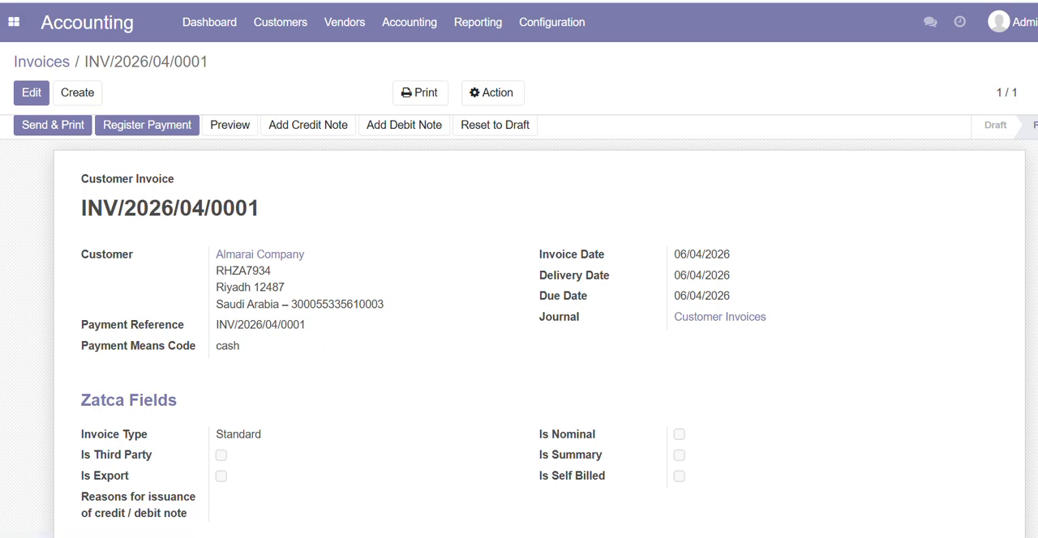
# Preview the confirmed invoice as it appears in the customer portal, including its QR code, and return to the invoice's edit mode
pyautogui.scroll(-1, 539, 324)
pyautogui.scroll(1, 539, 324)
pyautogui.scroll(-1, 540, 325)
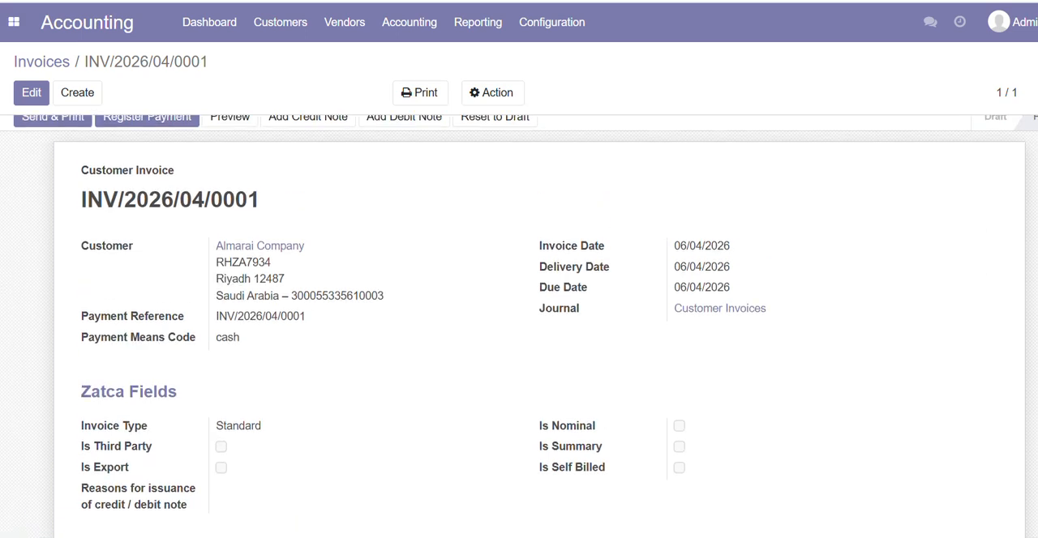
pyautogui.scroll(-3, 540, 324)
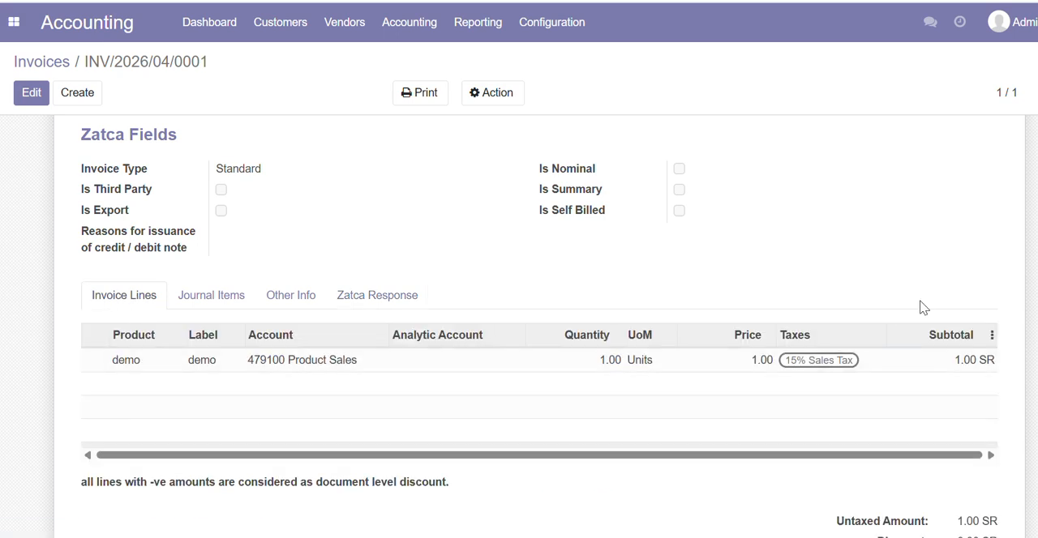
pyautogui.scroll(4, 519, 324)
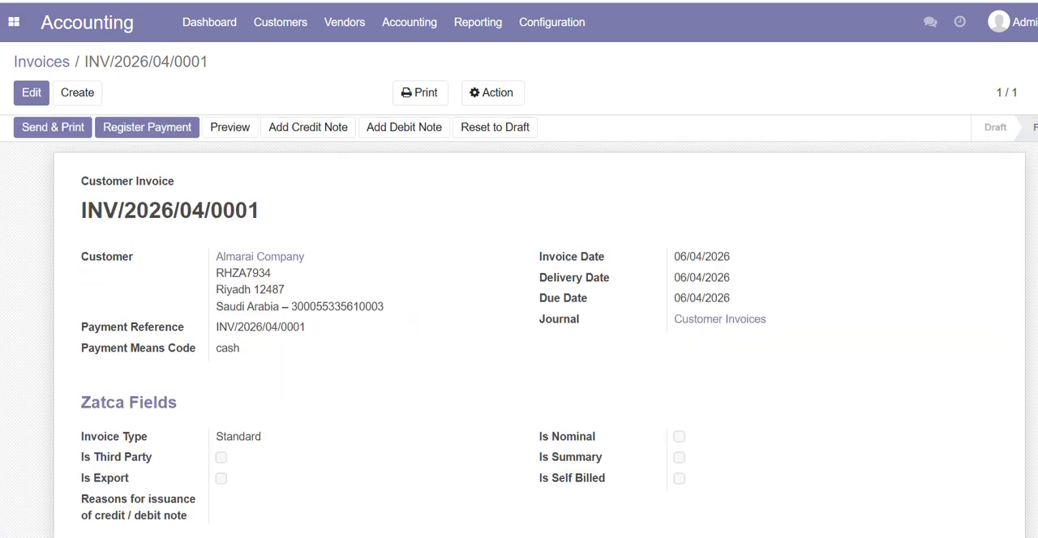
pyautogui.click(221, 131)
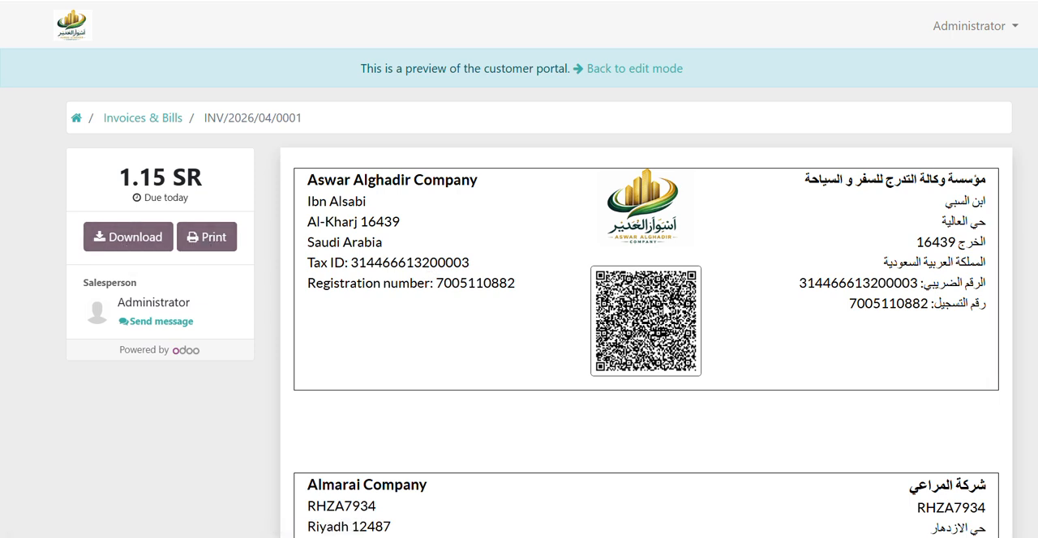
pyautogui.click(640, 71)
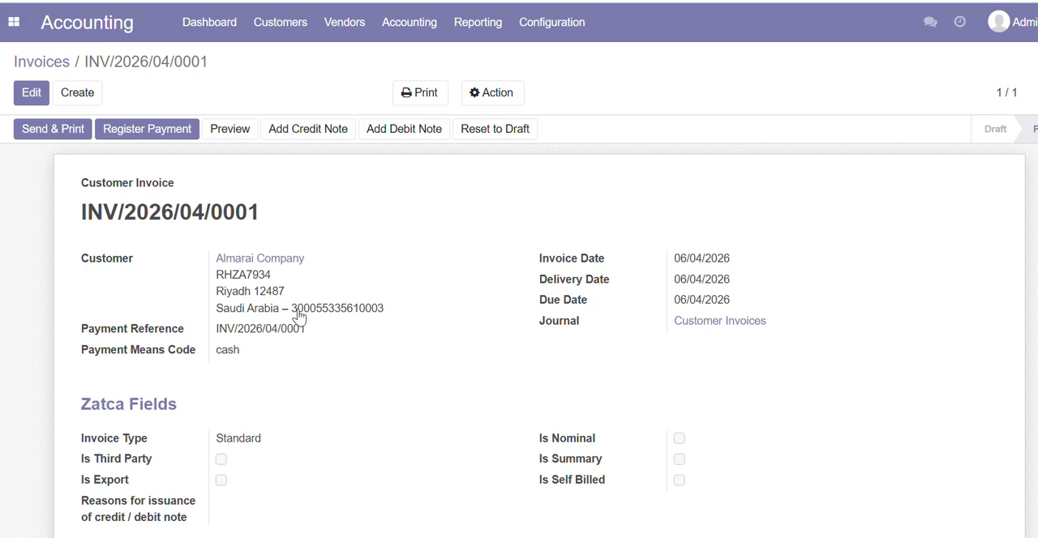
# View the credit note options for the confirmed invoice and close them without creating a reversal
pyautogui.scroll(-2, 519, 324)
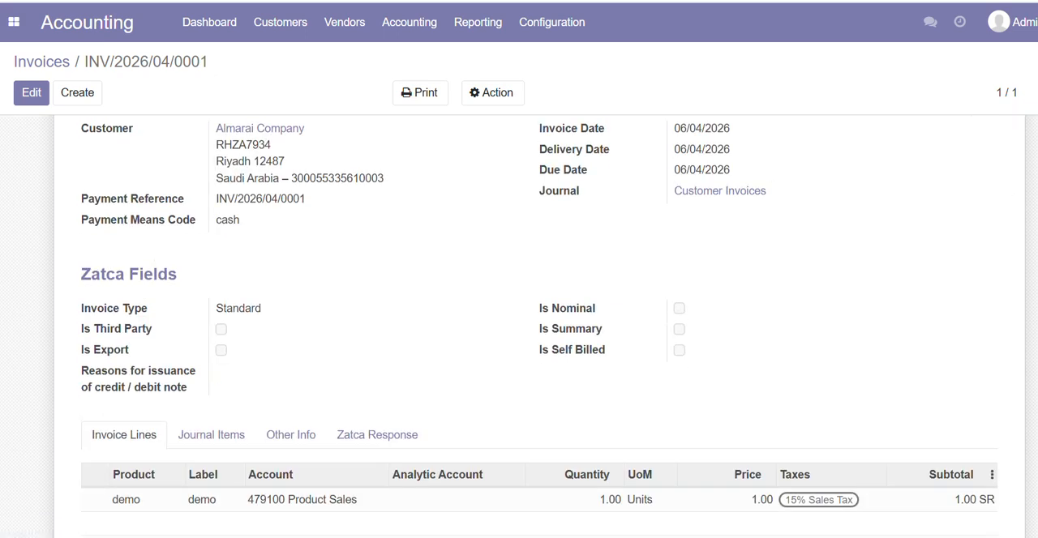
pyautogui.scroll(-1, 519, 324)
pyautogui.scroll(1, 519, 325)
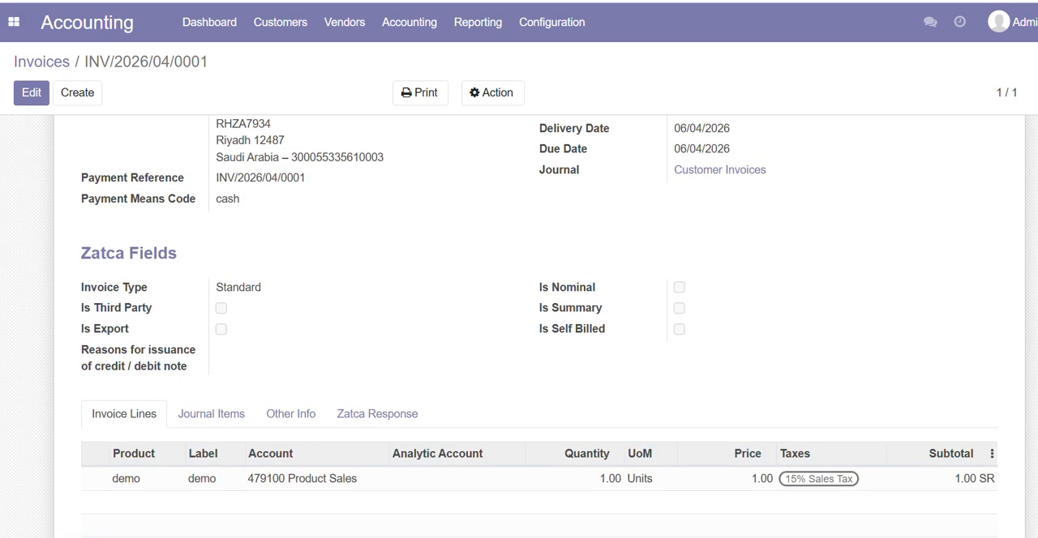
pyautogui.scroll(3, 519, 324)
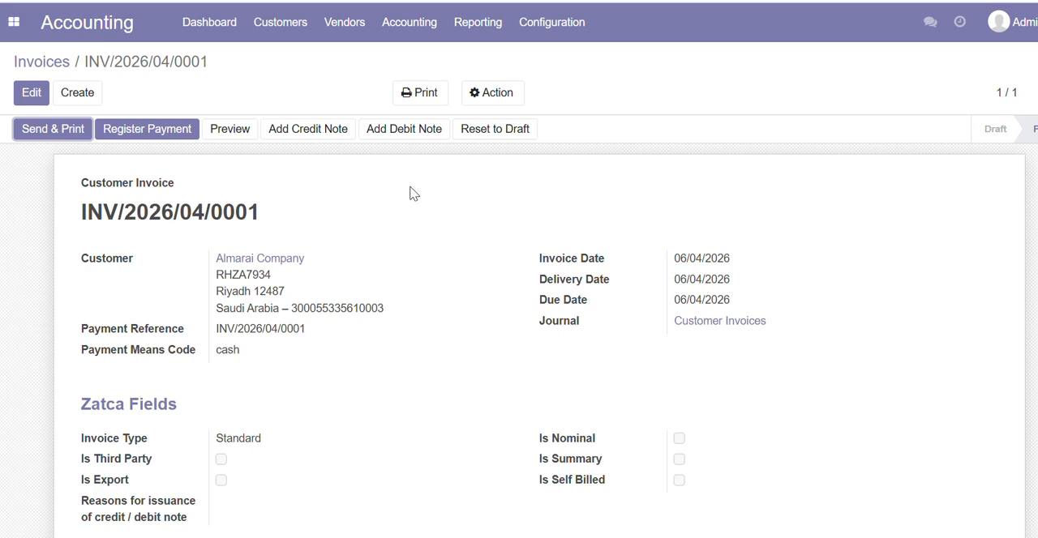
pyautogui.click(303, 134)
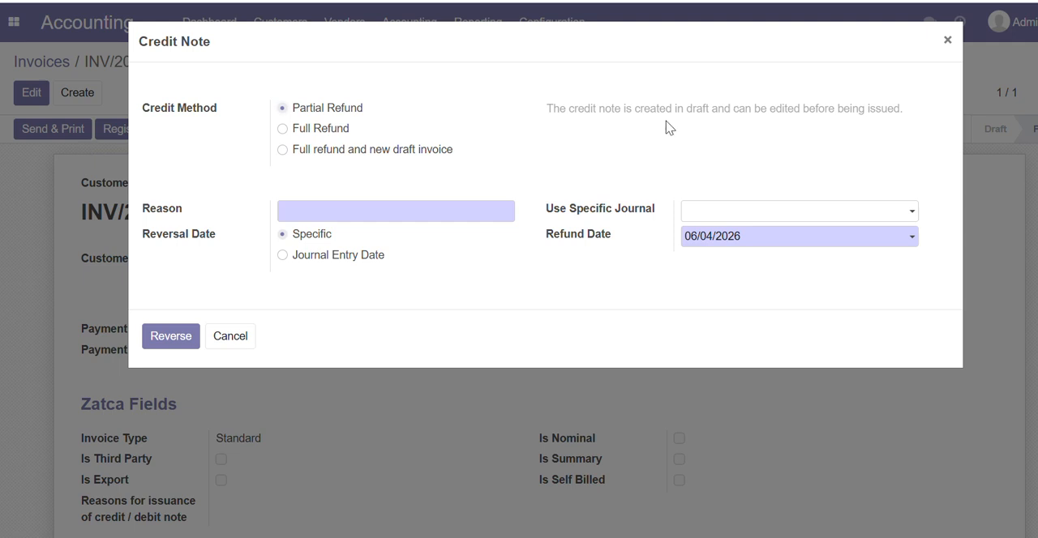
pyautogui.click(949, 42)
pyautogui.scroll(-3, 519, 325)
pyautogui.scroll(2, 519, 325)
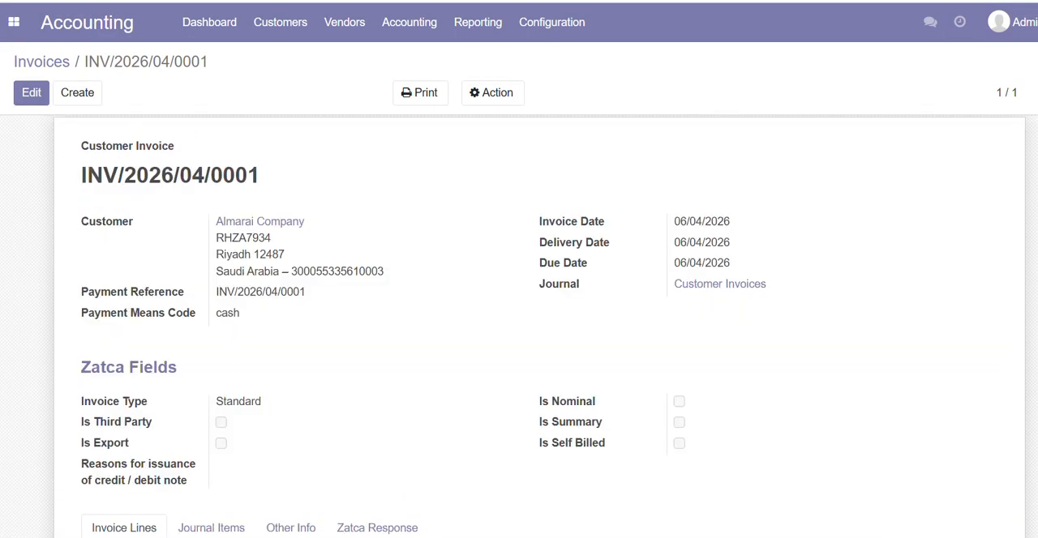
pyautogui.scroll(-10, 519, 324)
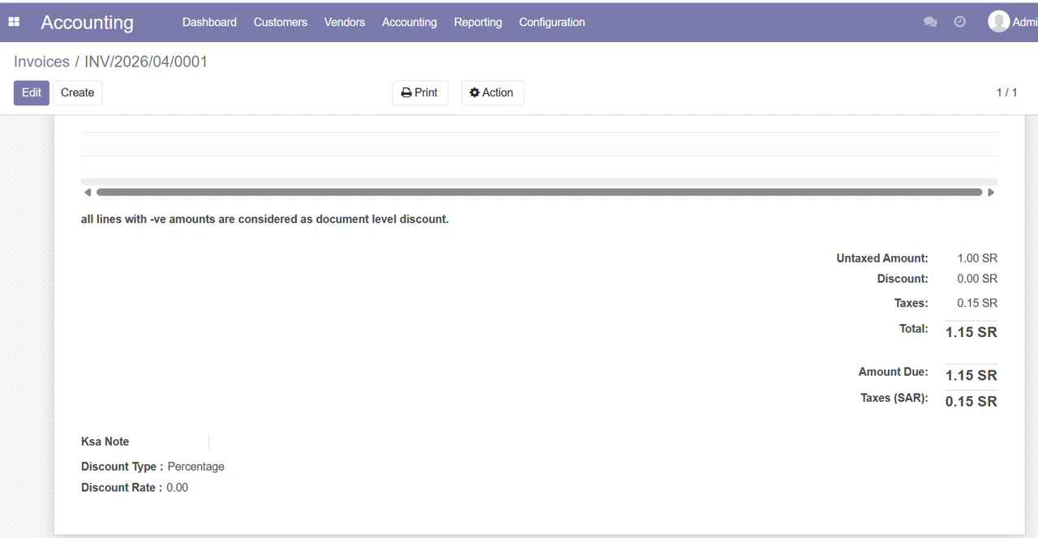
pyautogui.scroll(10, 484, 217)
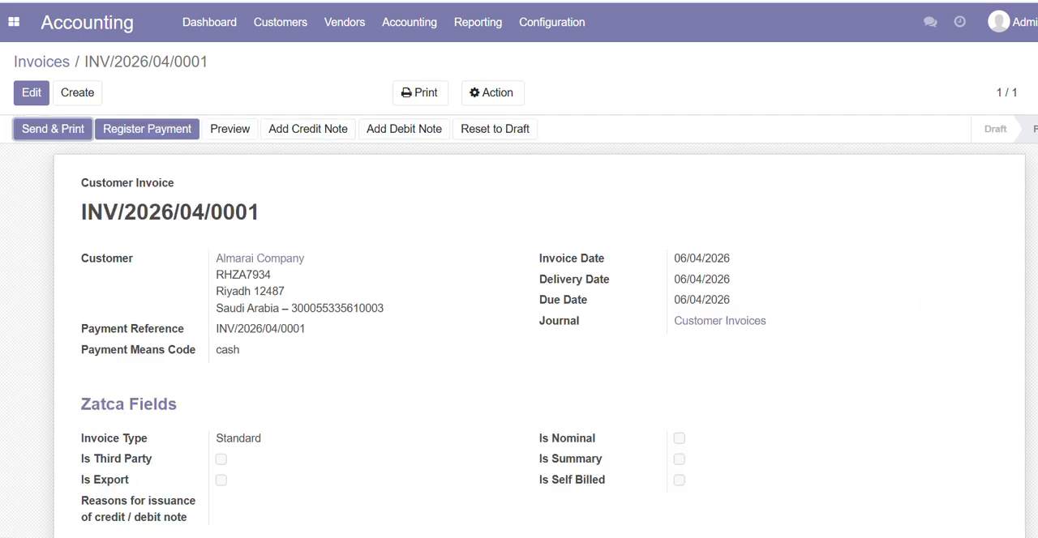
pyautogui.scroll(-5, 539, 324)
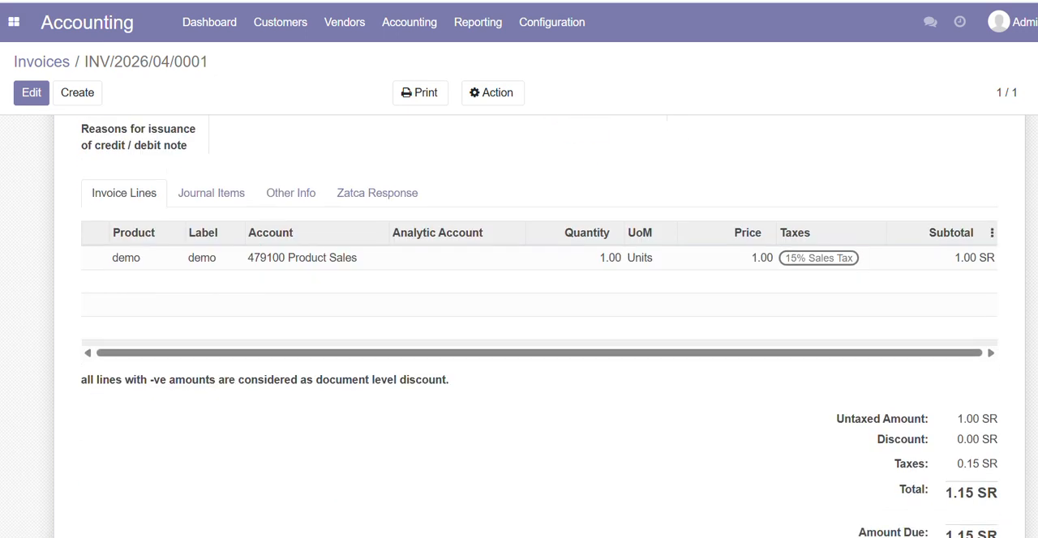
pyautogui.scroll(5, 519, 324)
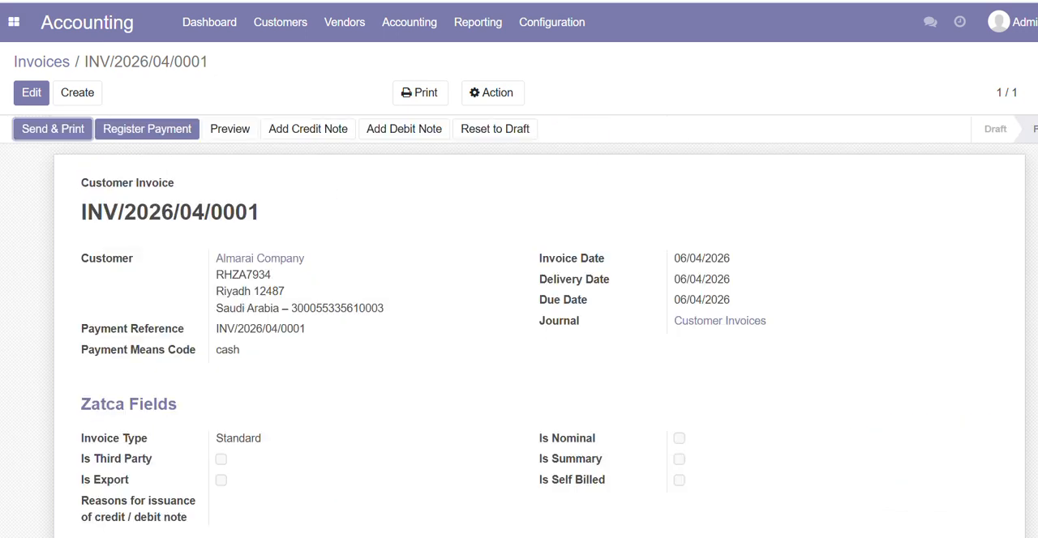